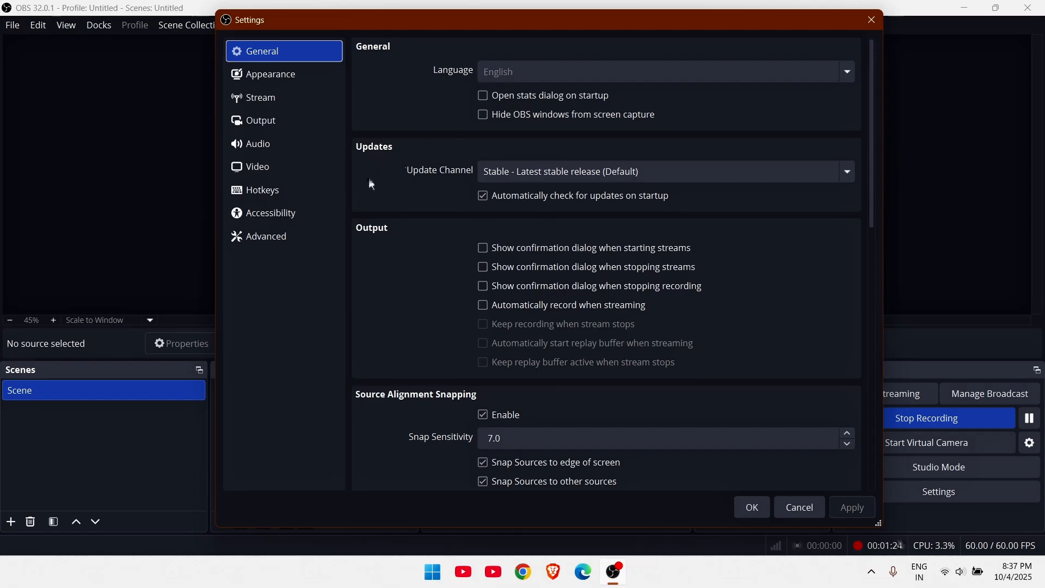
Look through all the General settings, from language and updates down to the Multiview options
scroll(387, 231, "down", 1)
scroll(404, 333, "down", 2)
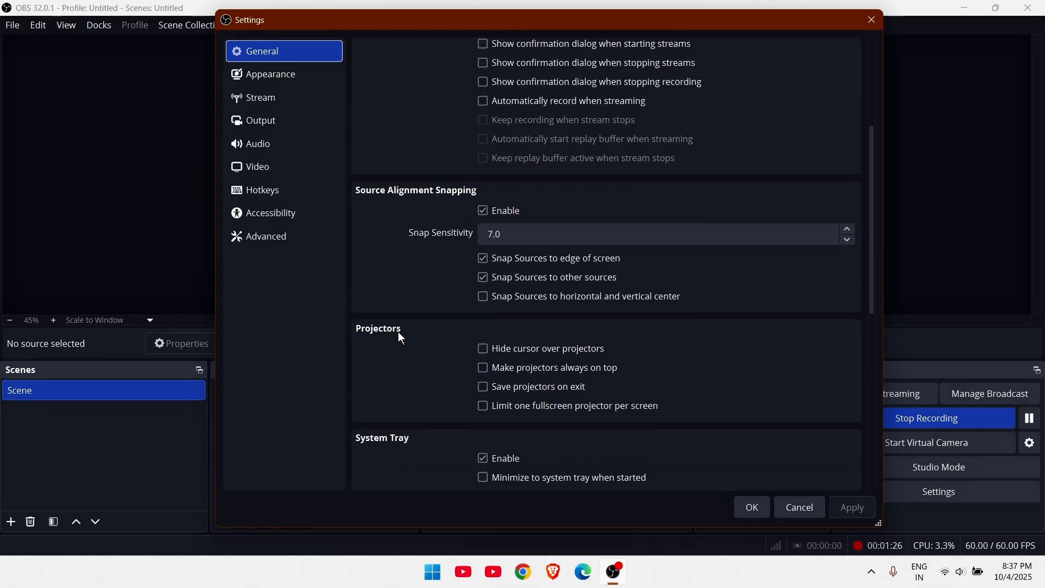
scroll(379, 341, "down", 4)
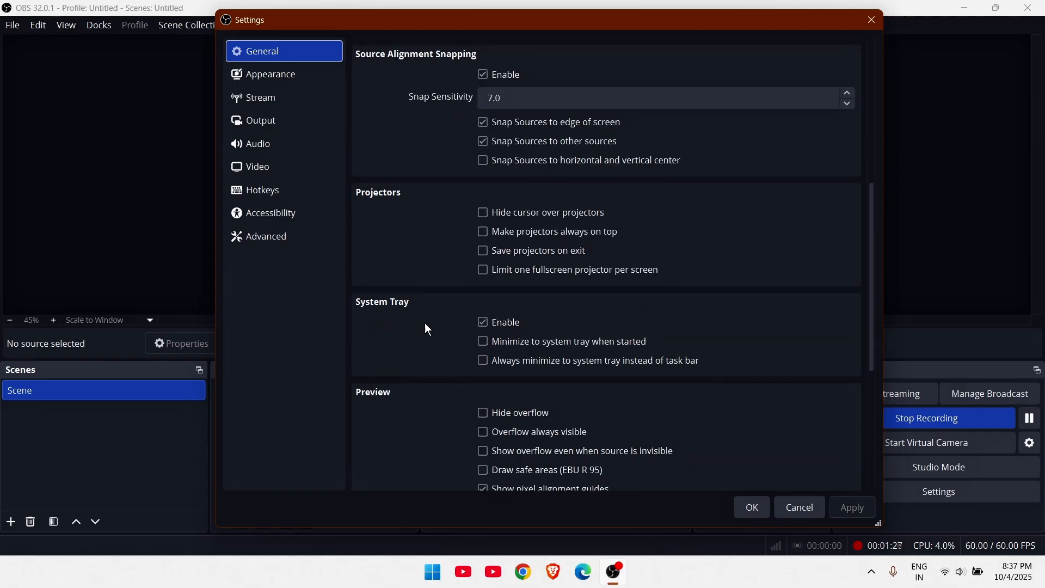
scroll(375, 277, "down", 2)
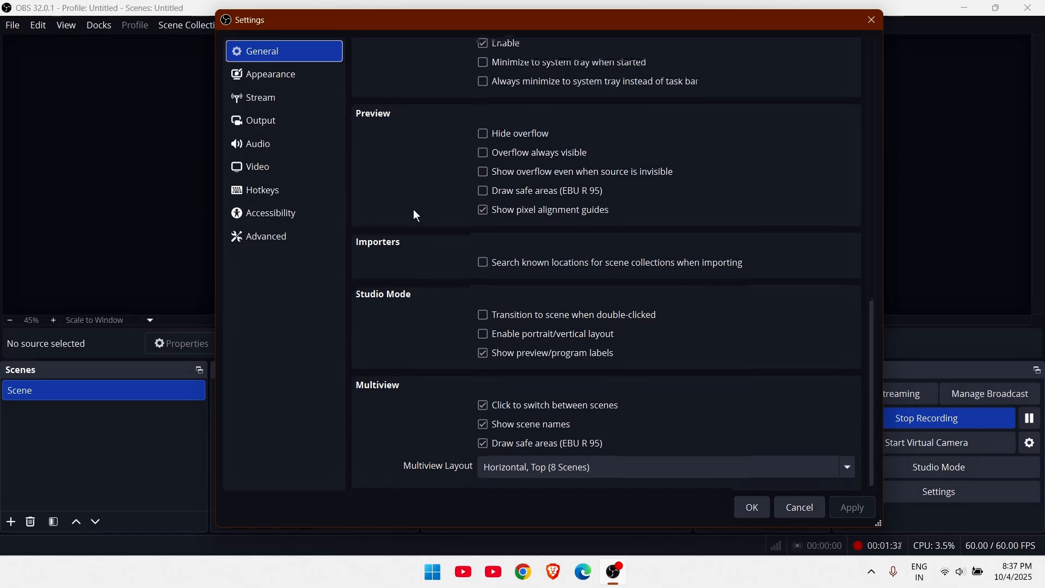
scroll(413, 209, "up", 3)
scroll(415, 211, "up", 6)
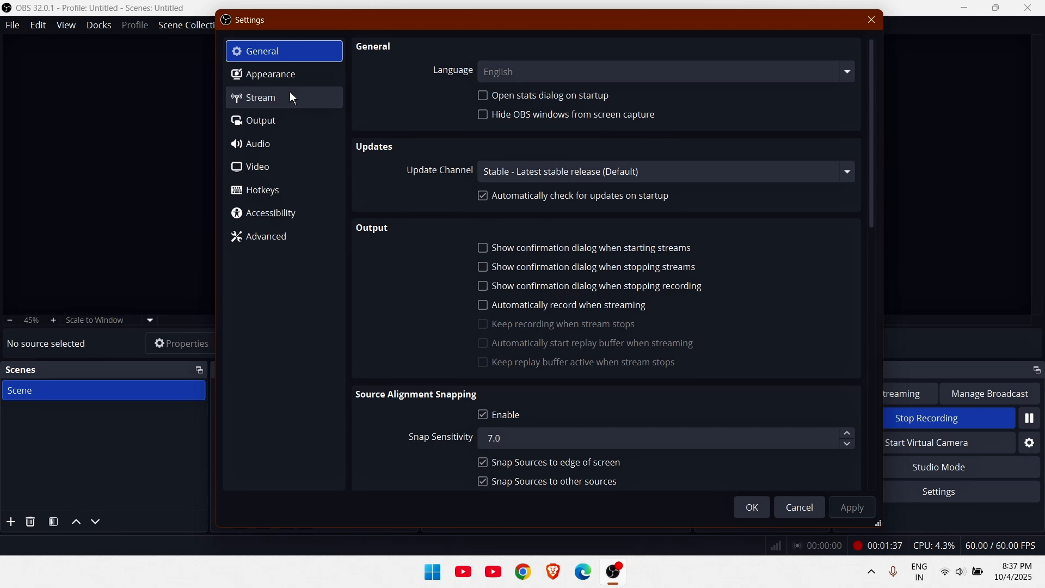
Examine the Output settings for recording, including path, format, encoders and the encoder settings
left_click(282, 120)
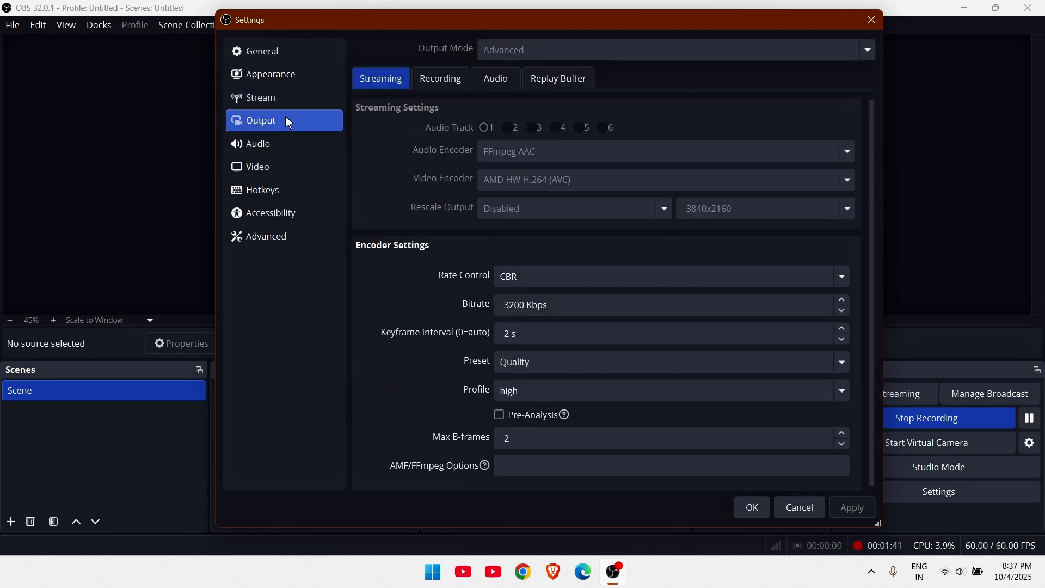
left_click(428, 81)
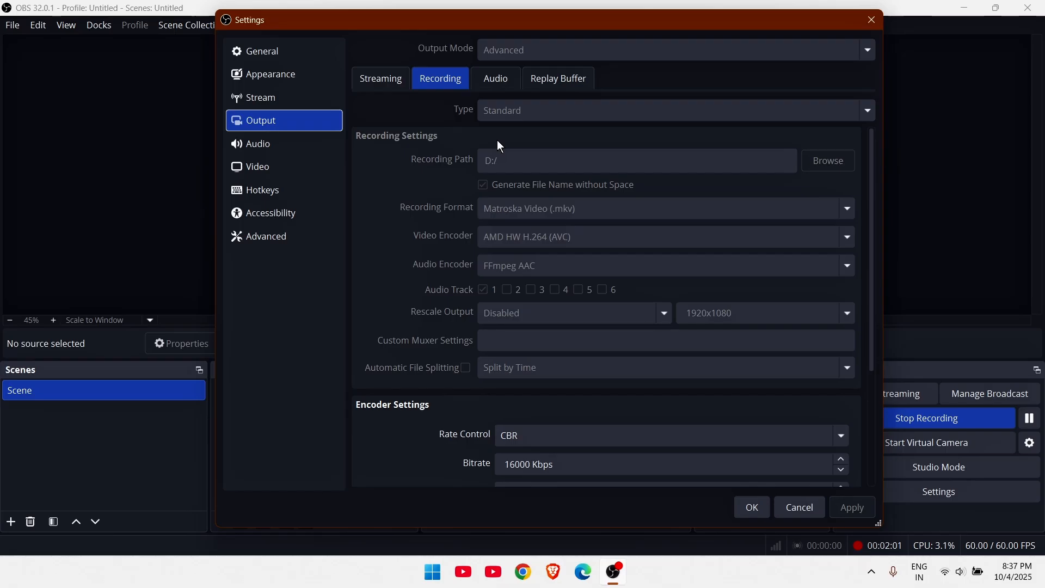
scroll(501, 146, "down", 1)
scroll(501, 146, "up", 1)
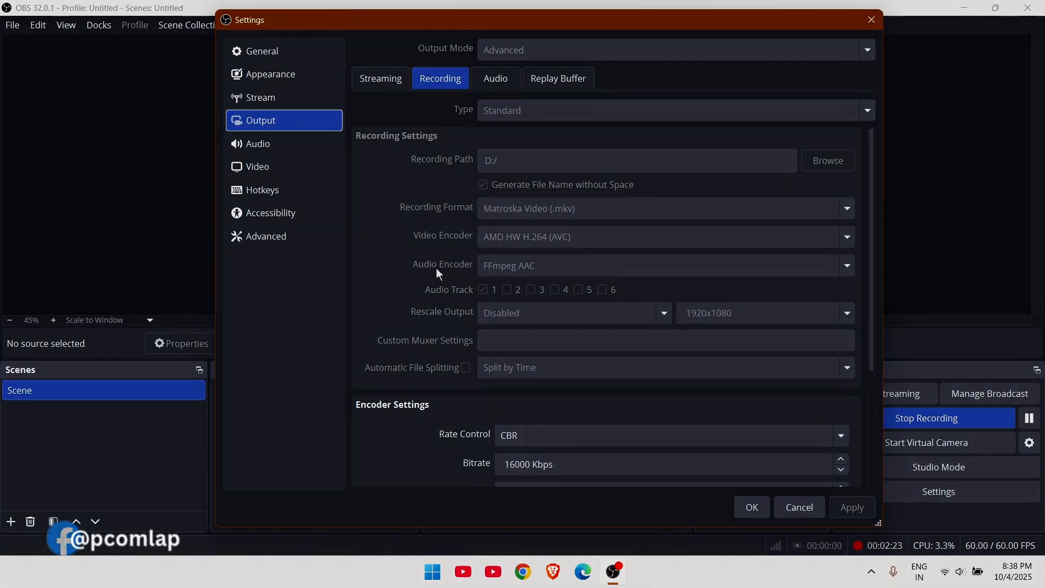
scroll(502, 231, "down", 5)
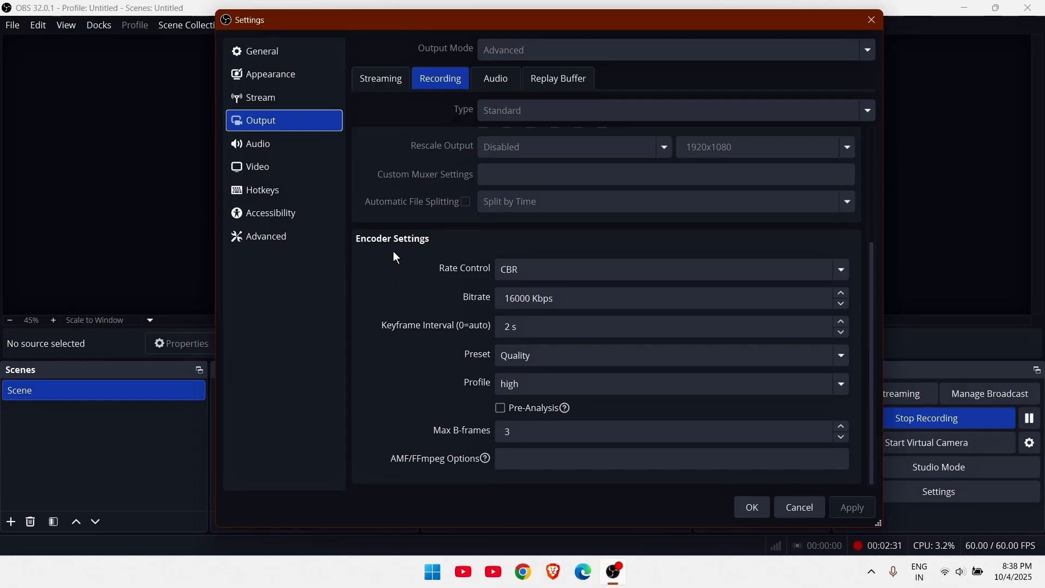
Examine the recording encoder's rate control, bitrate, preset and profile options
left_click(561, 273)
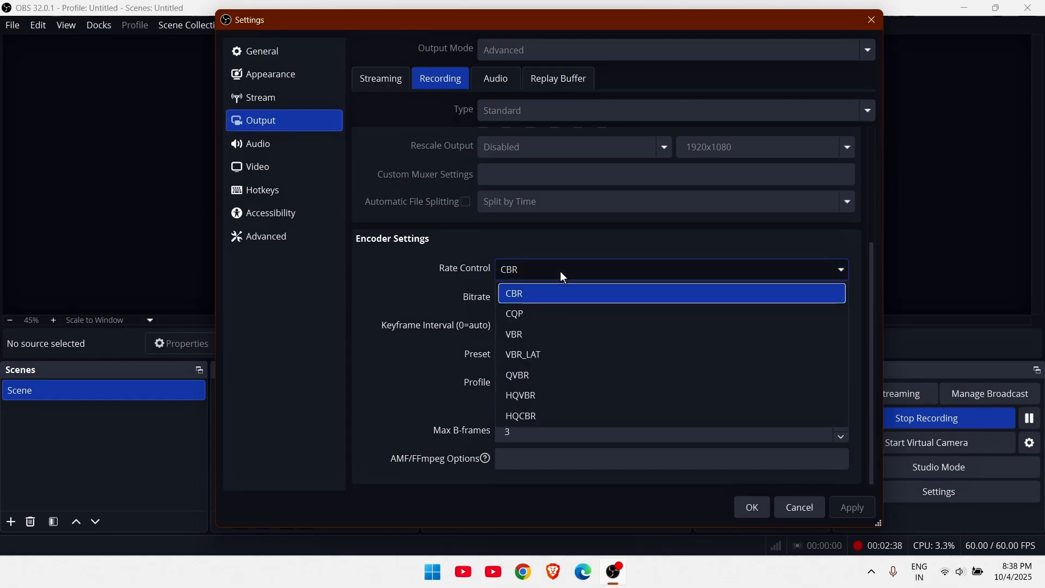
left_click(561, 273)
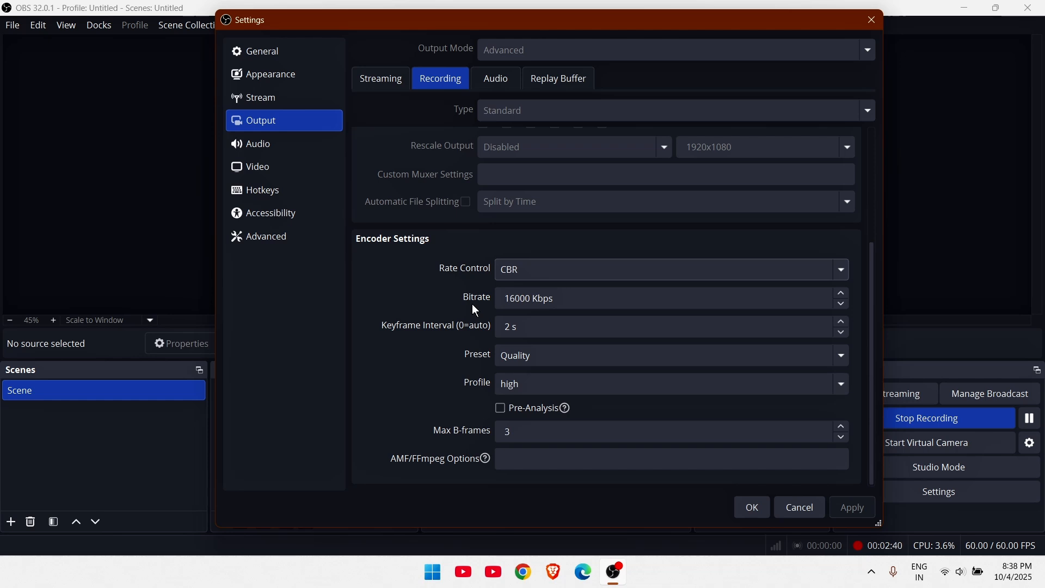
left_click(514, 308)
left_click(525, 357)
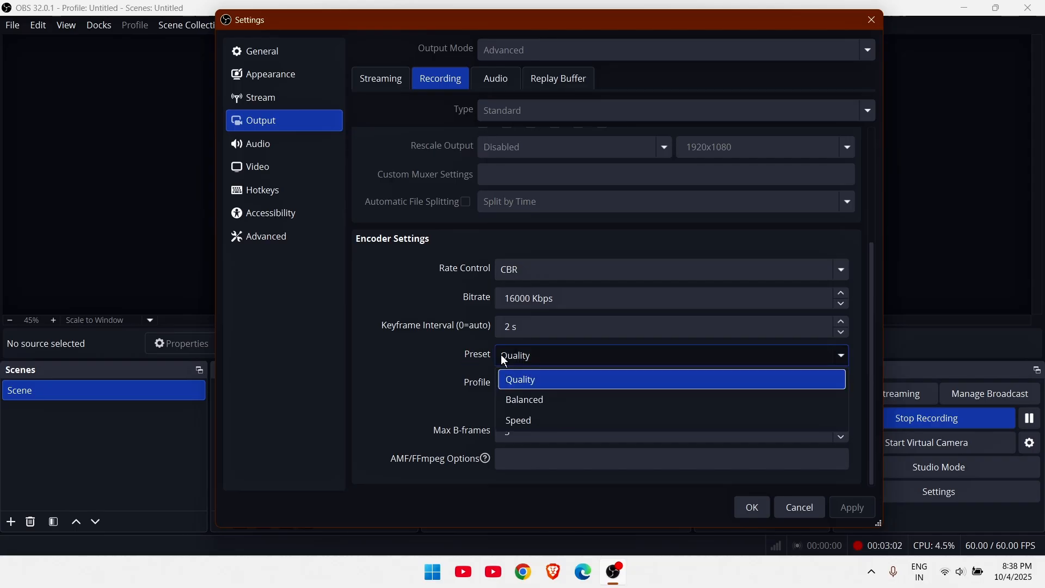
left_click(525, 381)
left_click(525, 384)
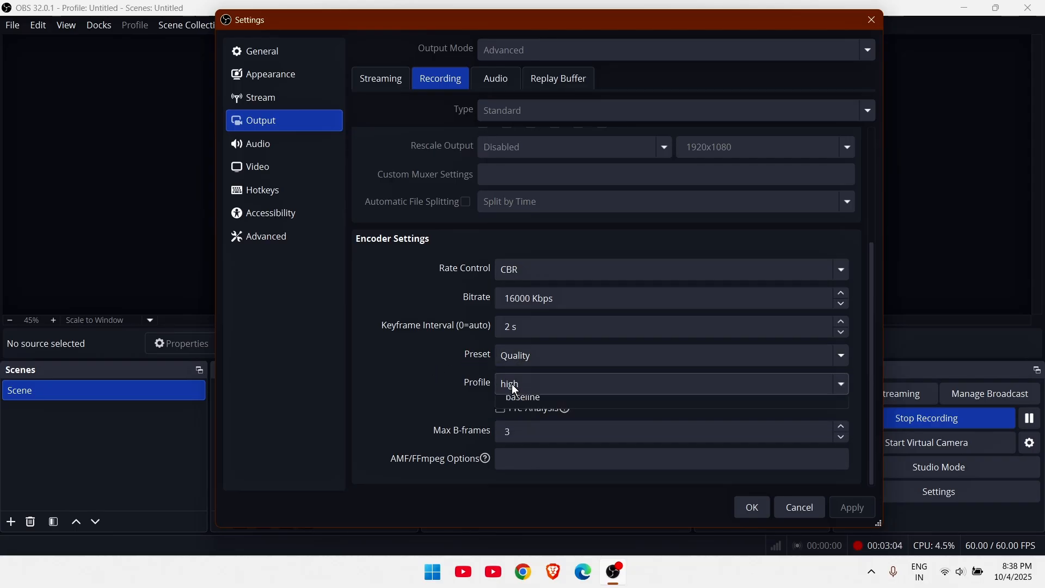
left_click(525, 415)
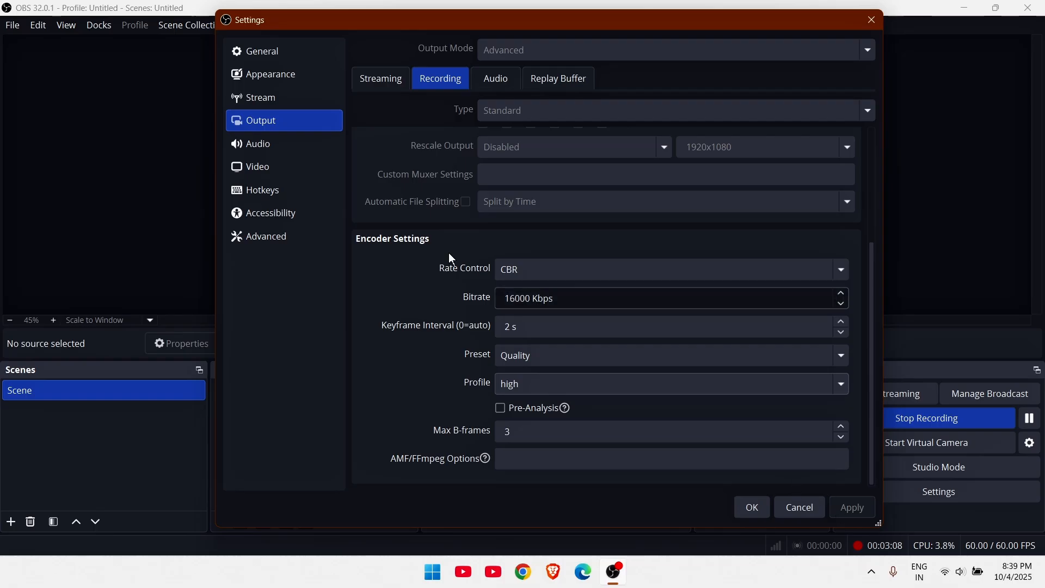
In the Audio settings, select Default as the Desktop Audio device
left_click(266, 145)
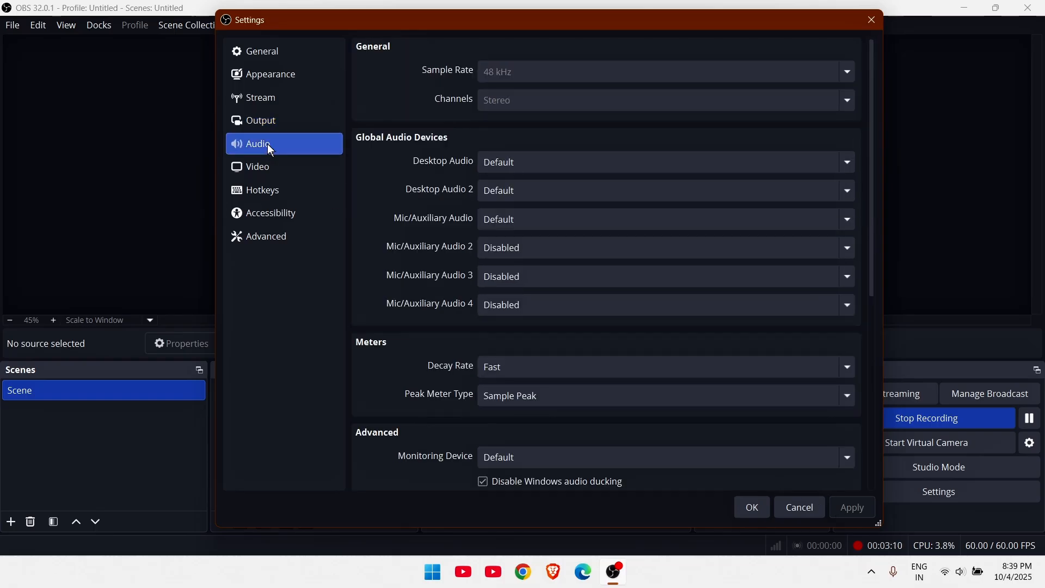
left_click(275, 112)
left_click(256, 144)
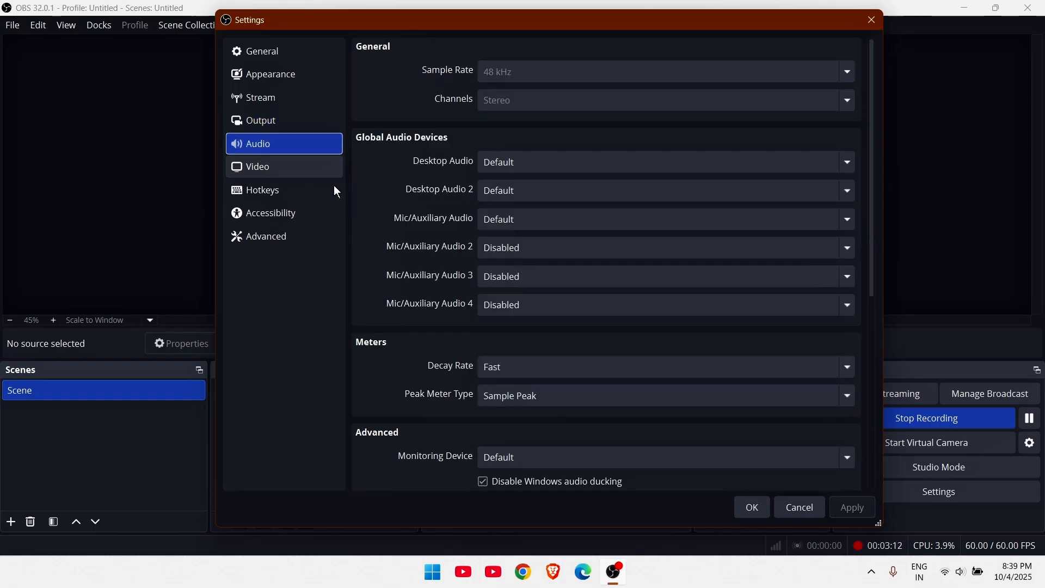
scroll(540, 146, "down", 3)
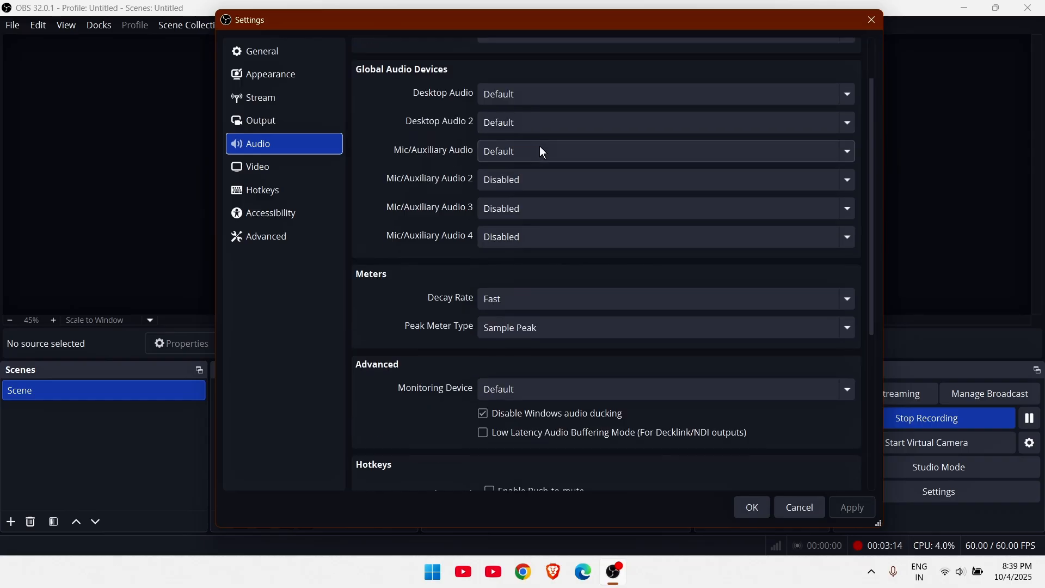
left_click(486, 94)
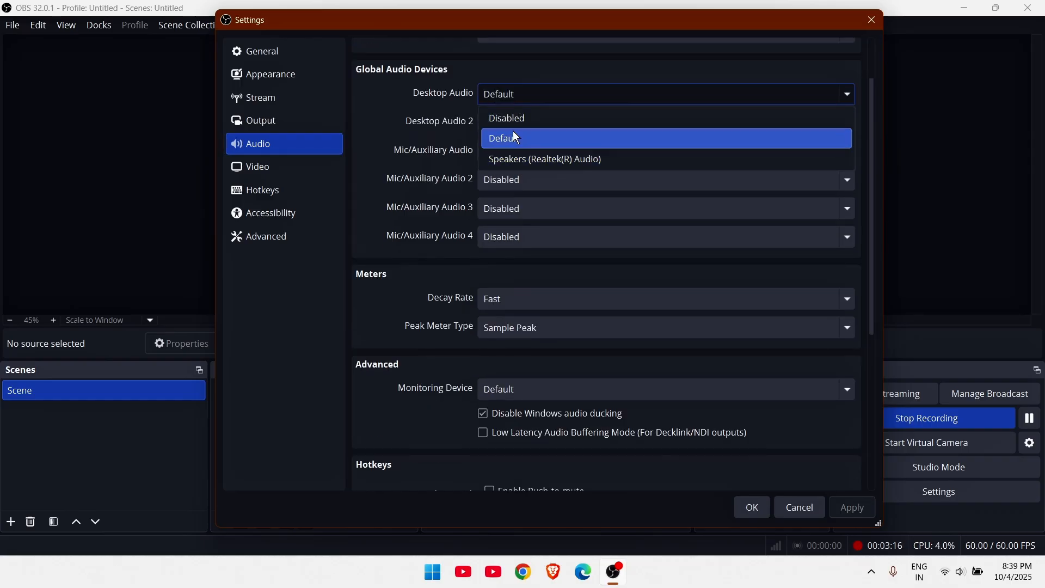
left_click(512, 136)
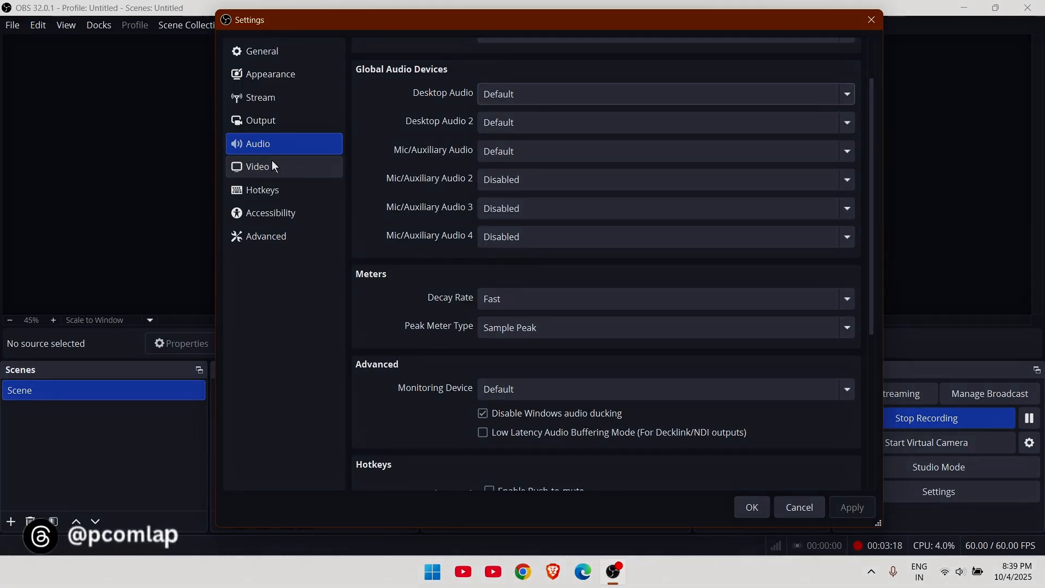
Look through the remaining audio settings, including meters, monitoring device and the push-to-mute and push-to-talk options
scroll(365, 137, "up", 2)
scroll(365, 137, "down", 2)
scroll(366, 143, "down", 3)
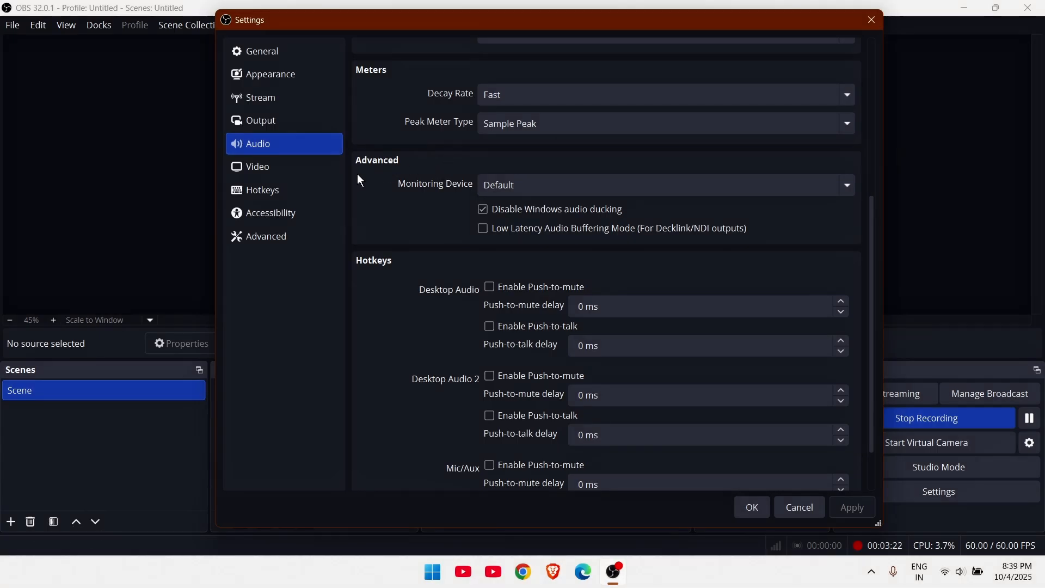
scroll(397, 167, "down", 2)
scroll(386, 165, "up", 5)
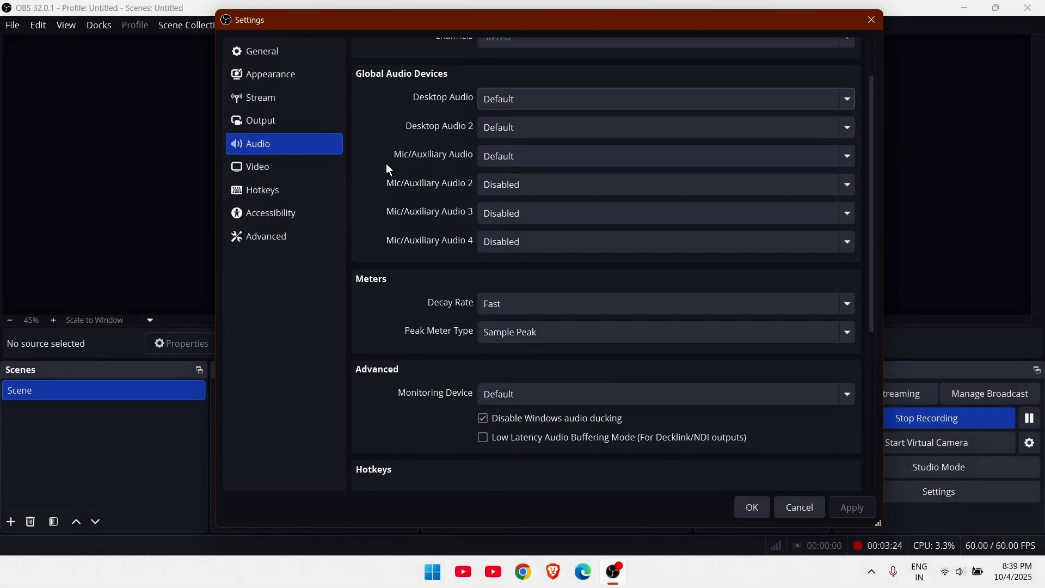
scroll(387, 163, "down", 5)
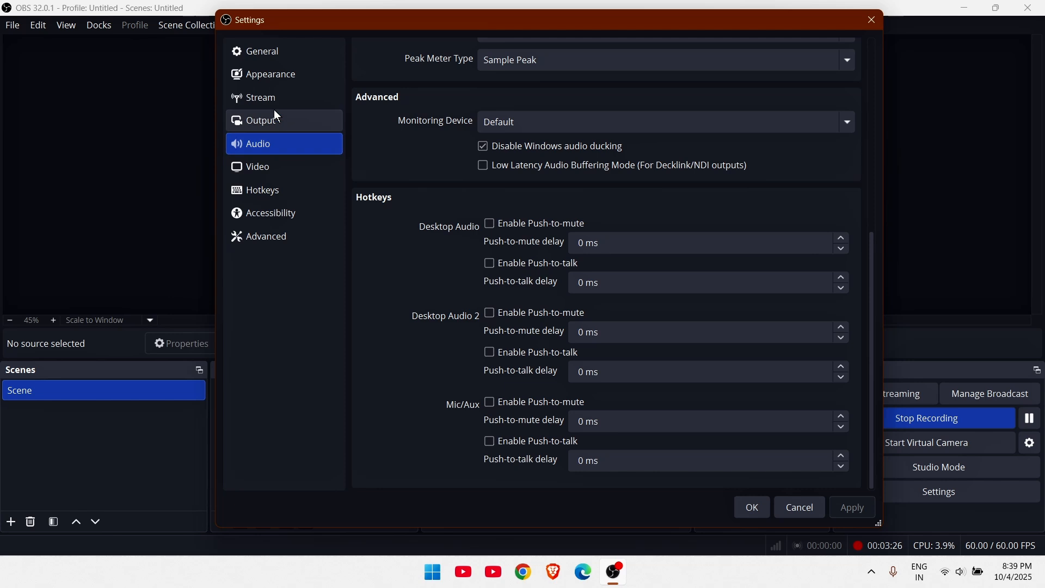
View the Video, Hotkeys, Accessibility and Advanced settings one after another
left_click(303, 171)
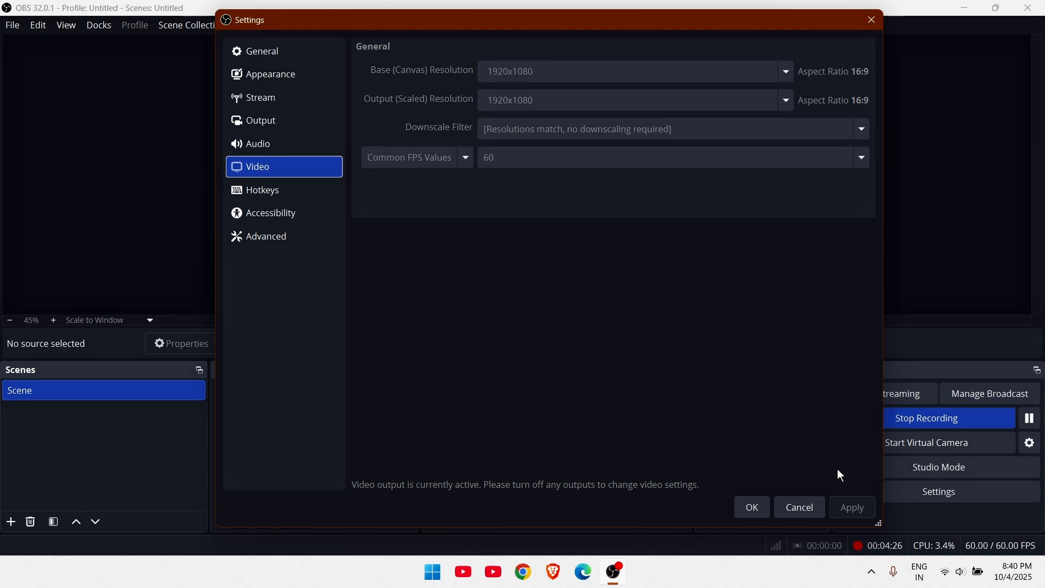
left_click(316, 191)
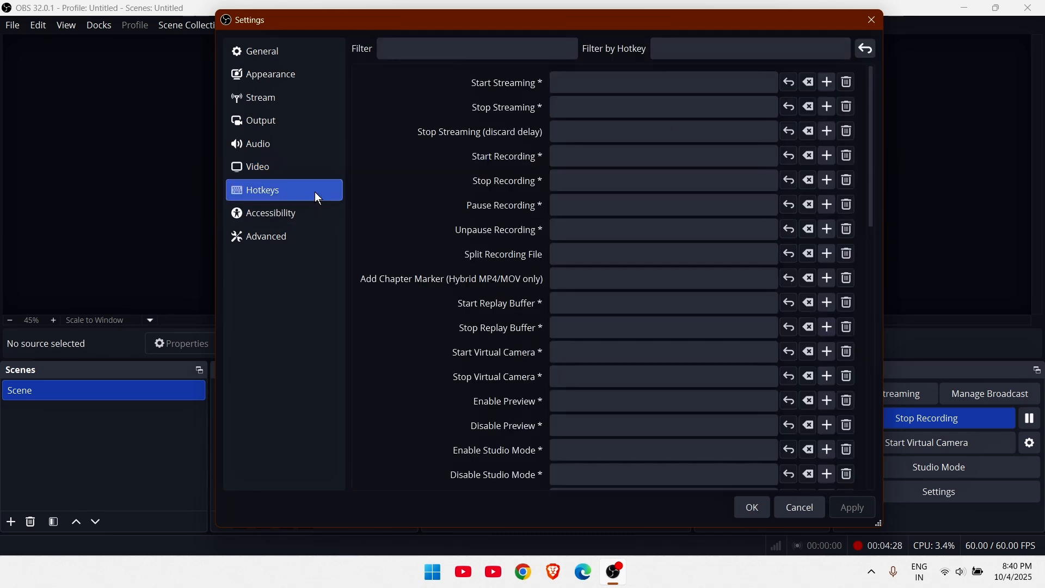
left_click(272, 216)
left_click(253, 244)
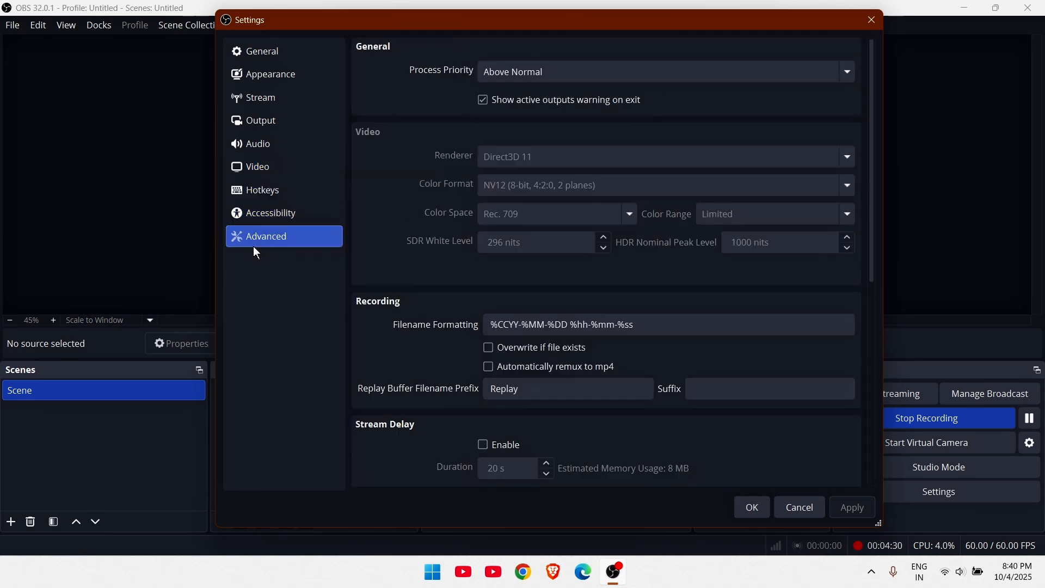
Check the streaming encoder's rate control, preset and profile options in the Output settings, and accept the settings
left_click(256, 120)
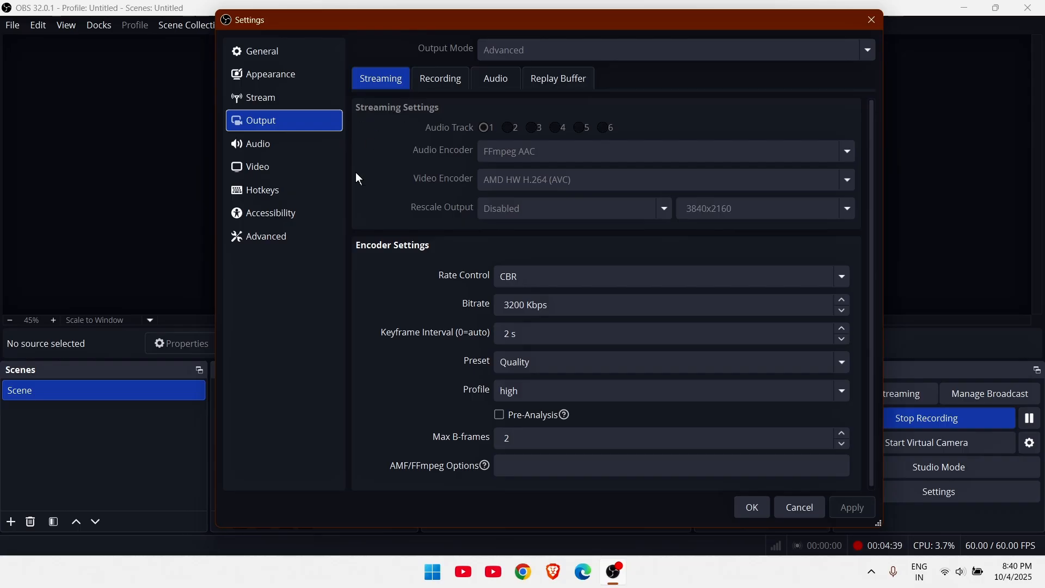
left_click(528, 270)
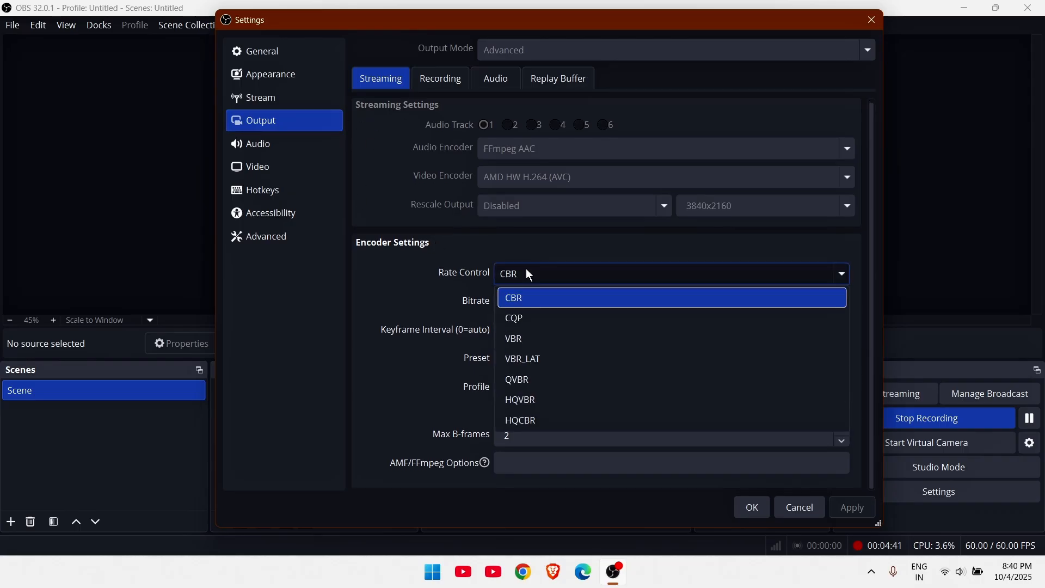
left_click(530, 273)
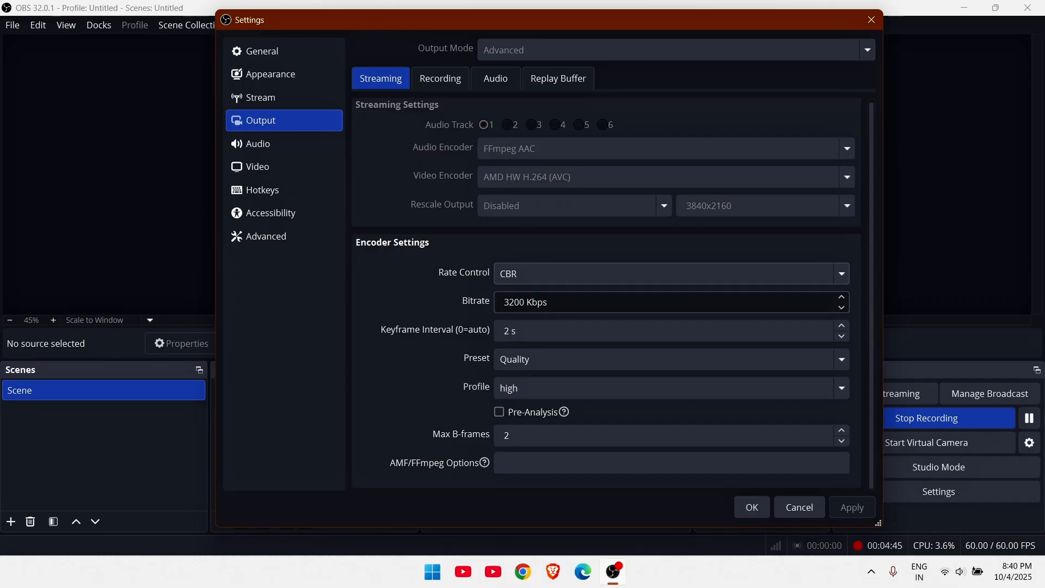
left_click(536, 364)
left_click(536, 364)
left_click(533, 389)
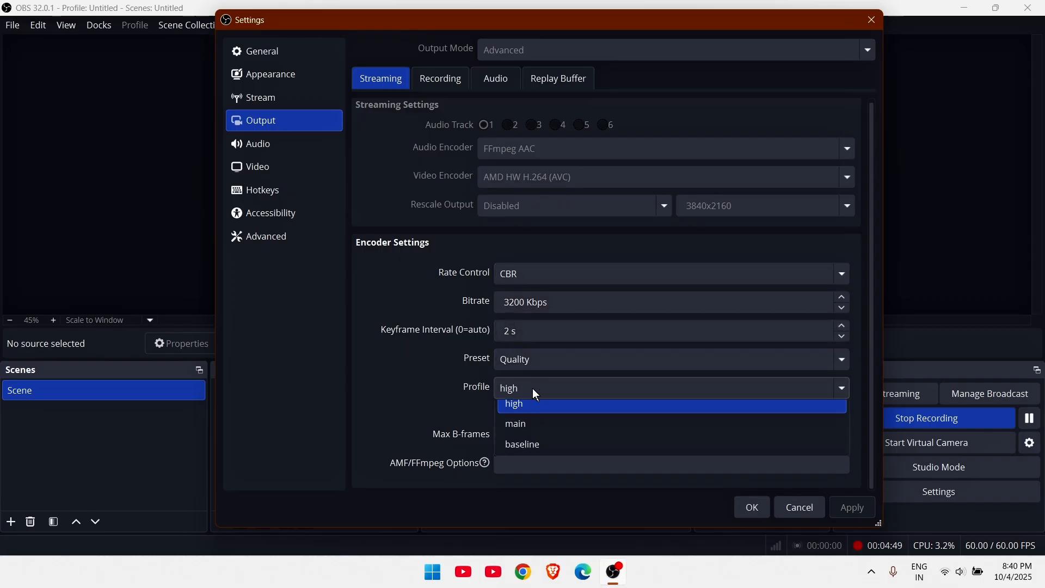
left_click(534, 390)
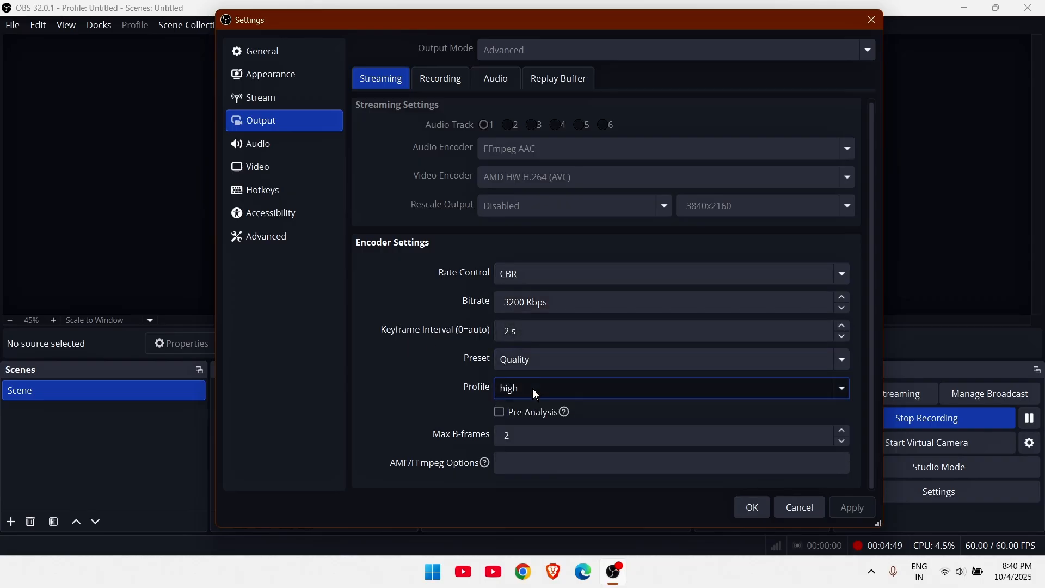
left_click(751, 510)
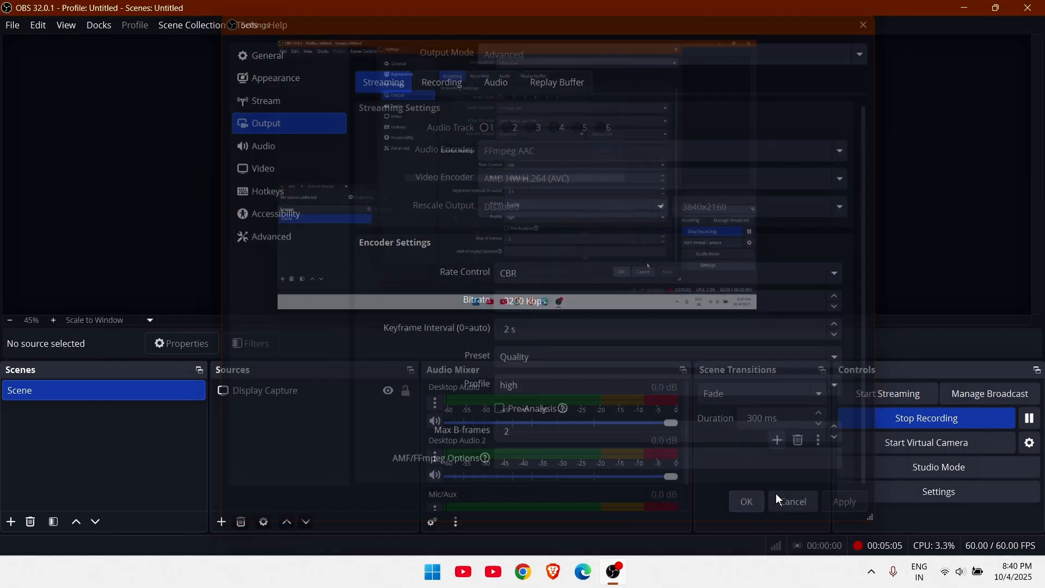